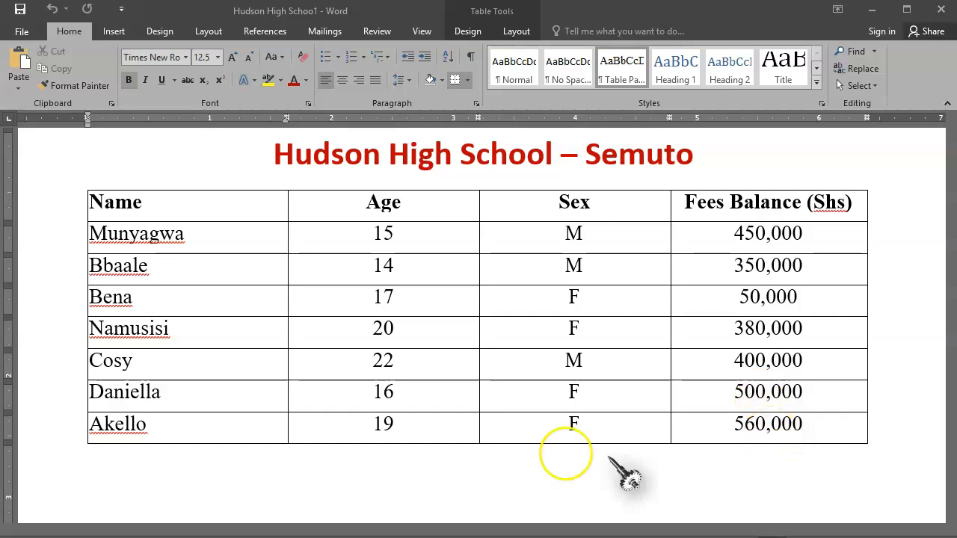
Add a new blank row below the last row of the student table
left_click(593, 407)
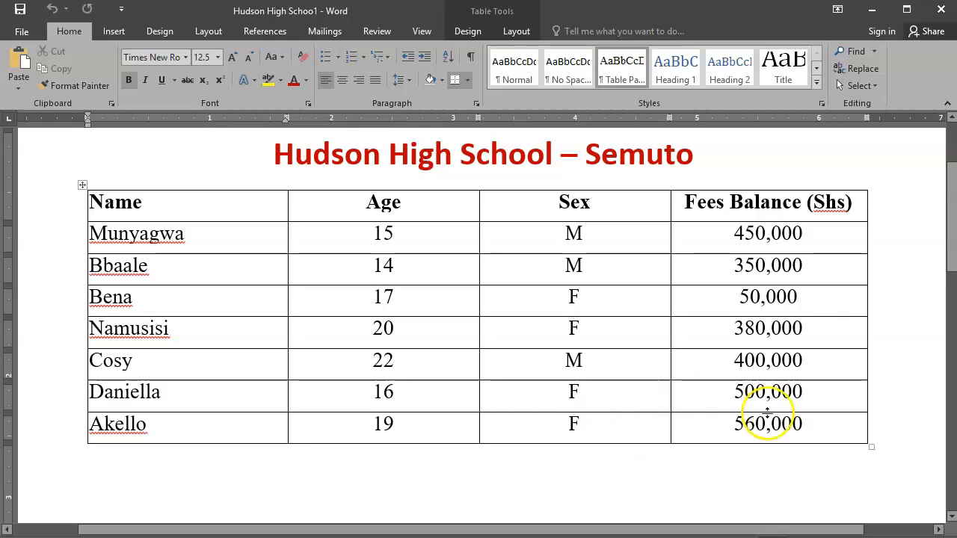
left_click(870, 427)
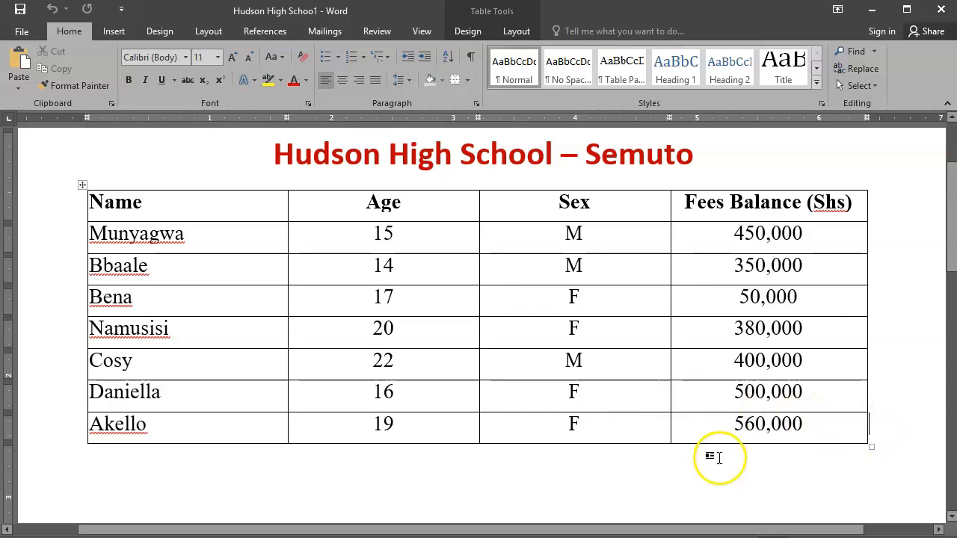
key("Return")
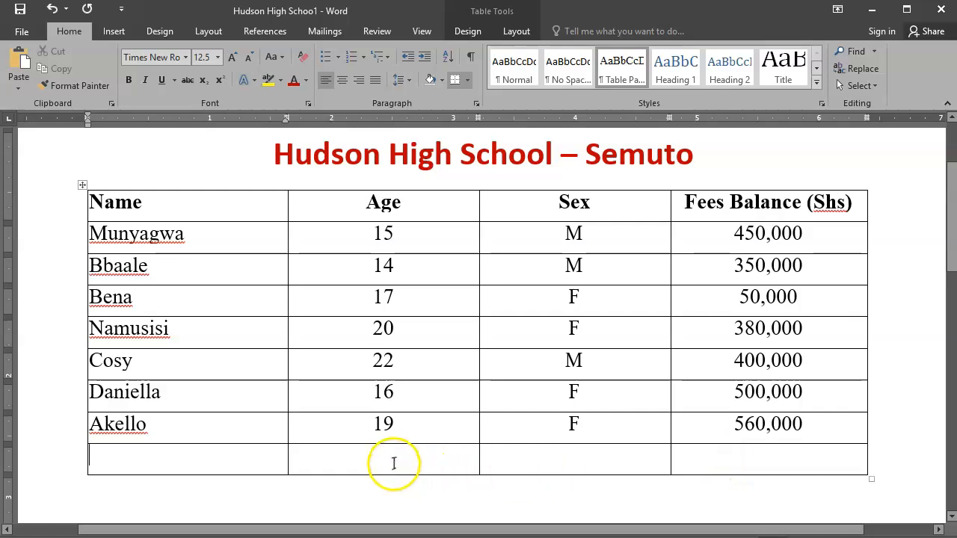
Open the Formula dialog for the Age cell of the new bottom row
left_click(409, 273)
left_click(405, 455)
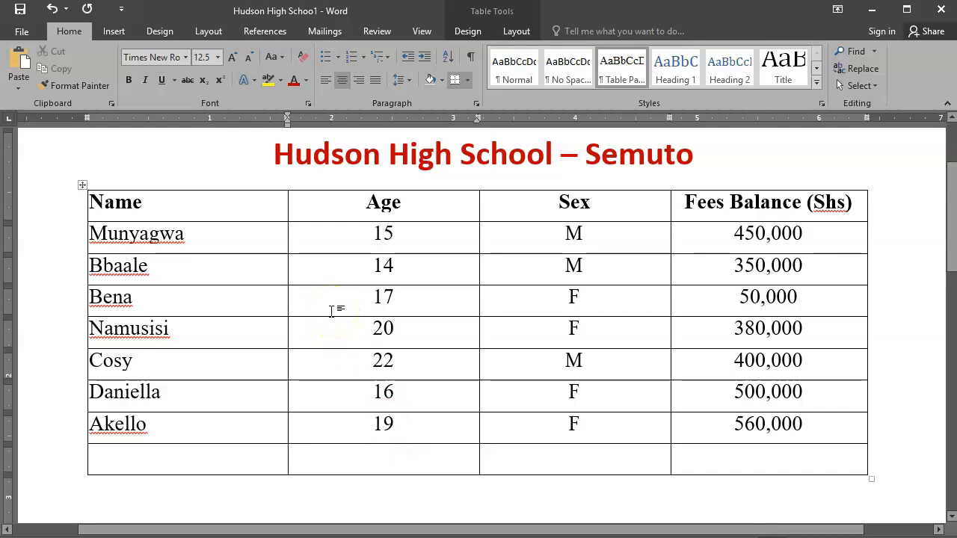
left_click(725, 158)
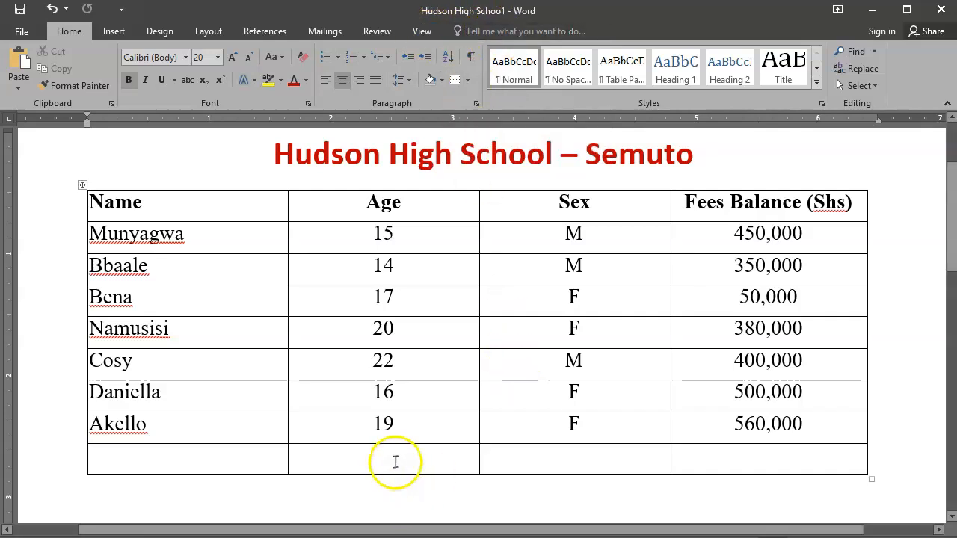
left_click(395, 462)
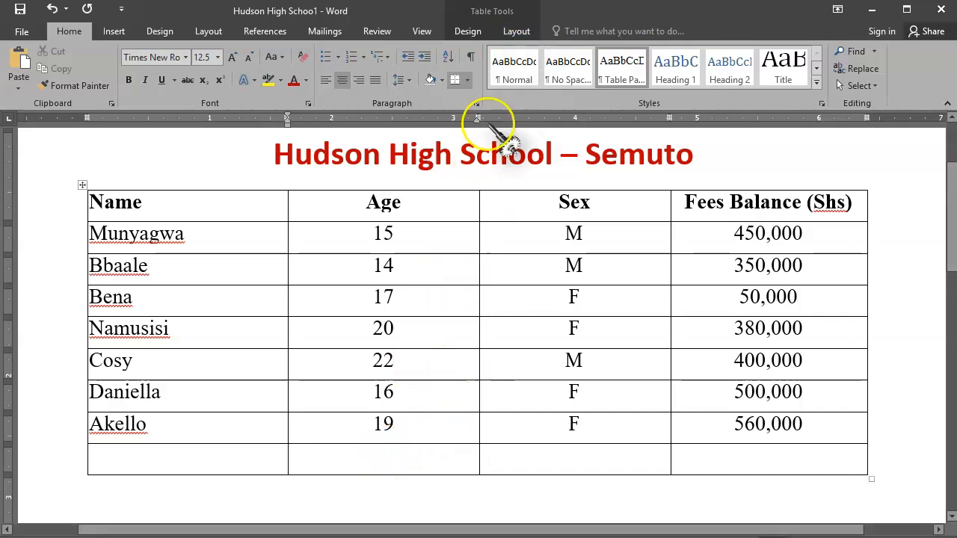
left_click(515, 32)
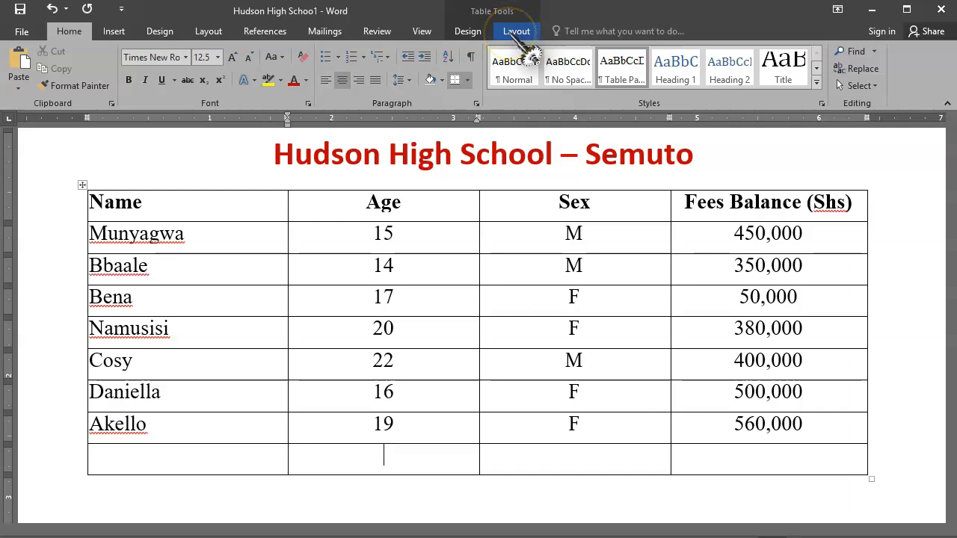
left_click(510, 32)
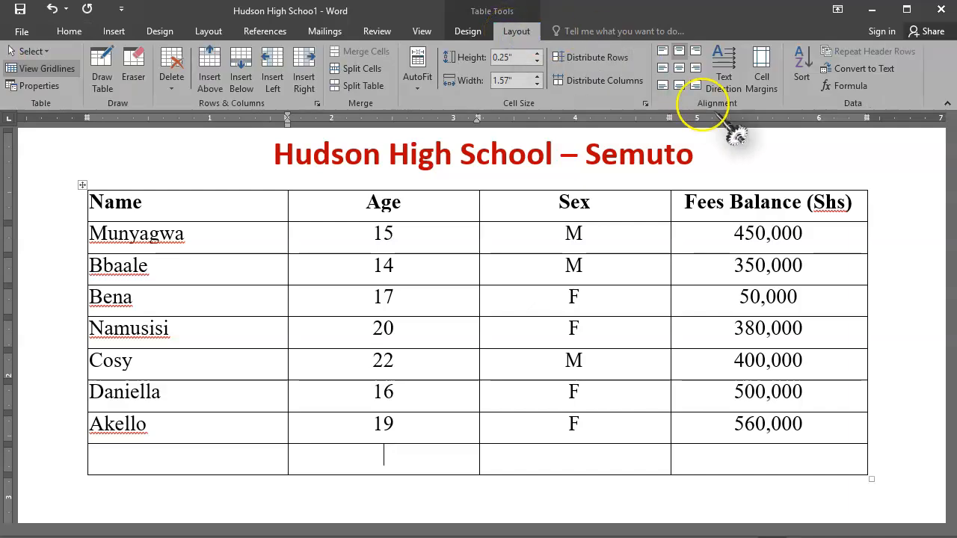
left_click(865, 94)
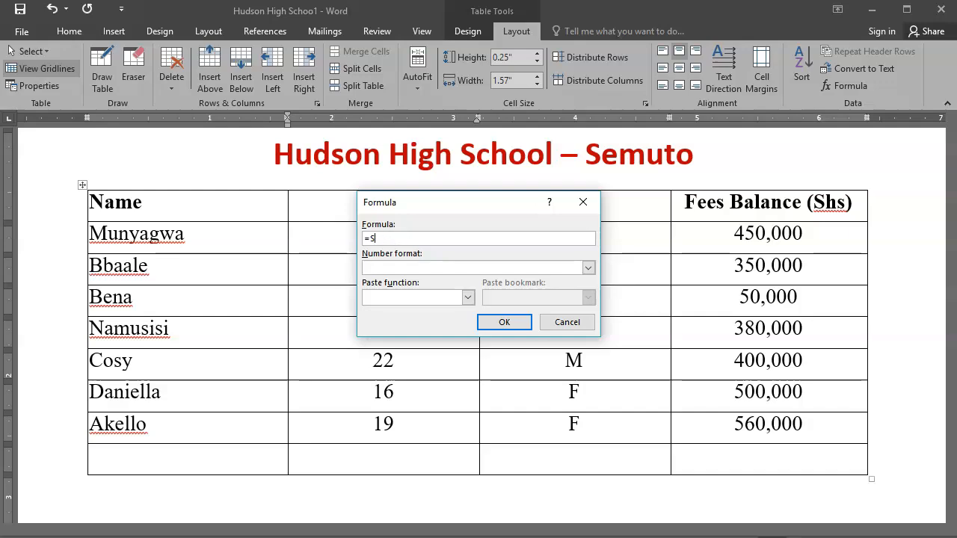
Replace the suggested formula with the AVERAGE function chosen from the function list
key("BackSpace")
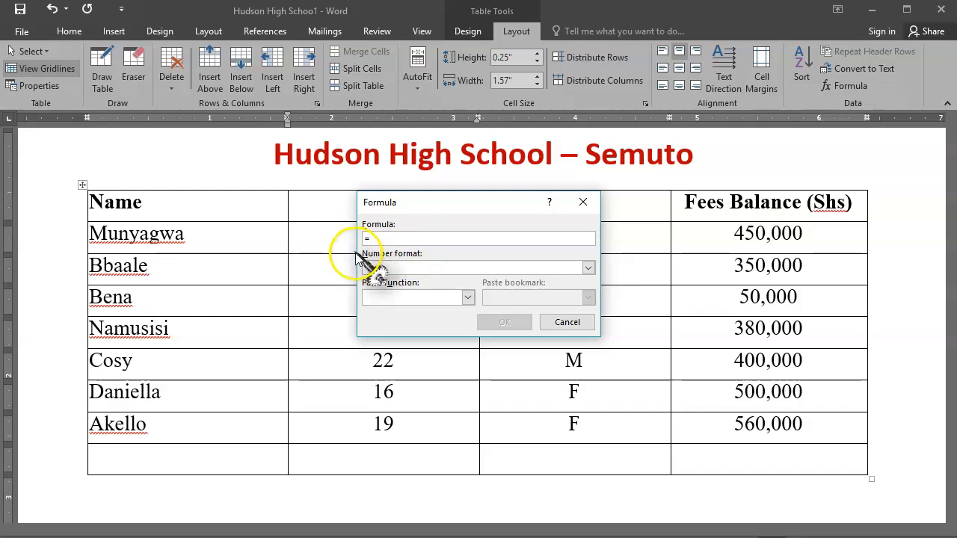
left_click(468, 298)
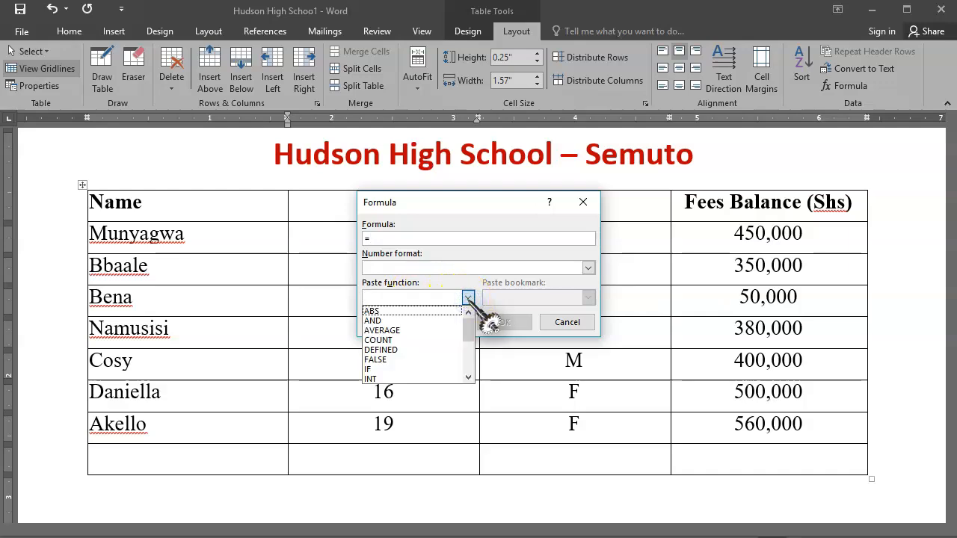
left_click(470, 331)
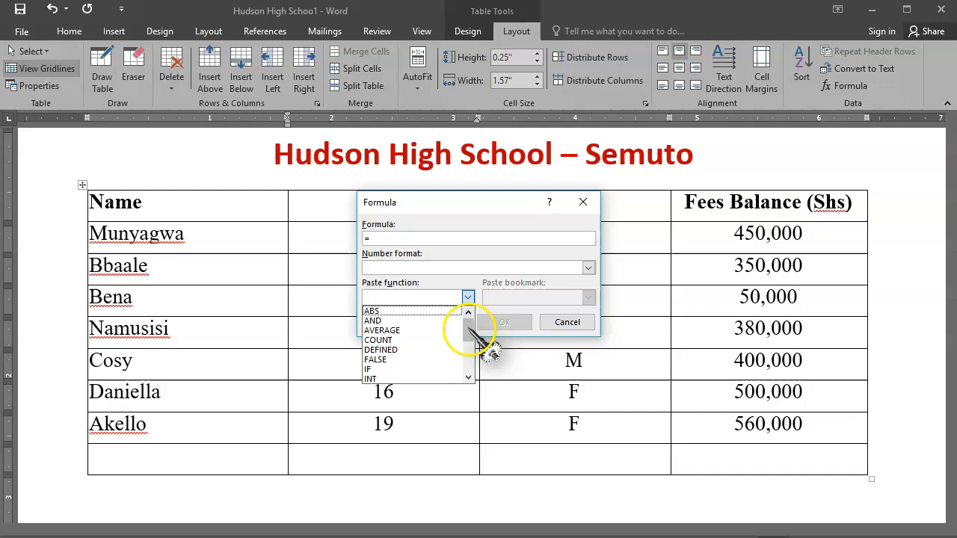
left_click(468, 377)
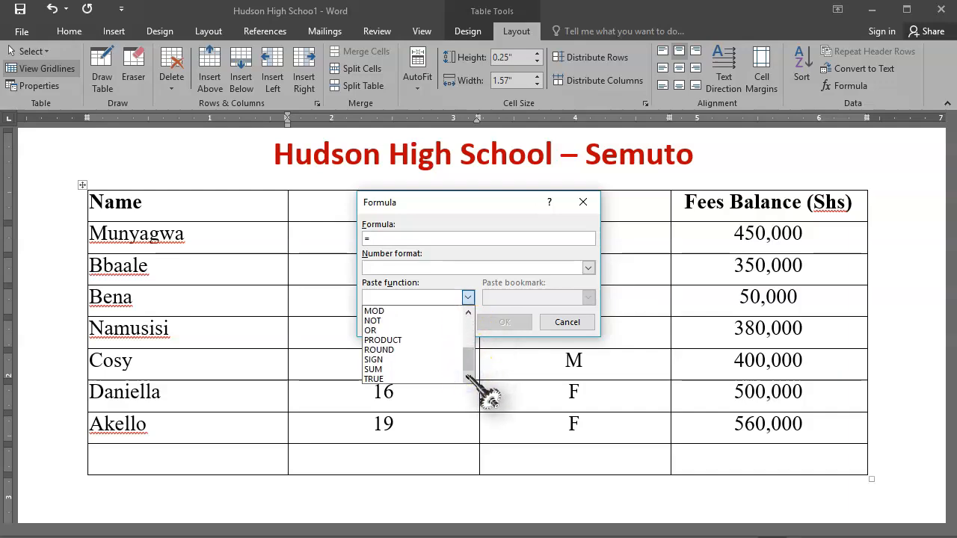
left_click(468, 313)
left_click(468, 313)
left_click(468, 312)
left_click(468, 312)
left_click(468, 312)
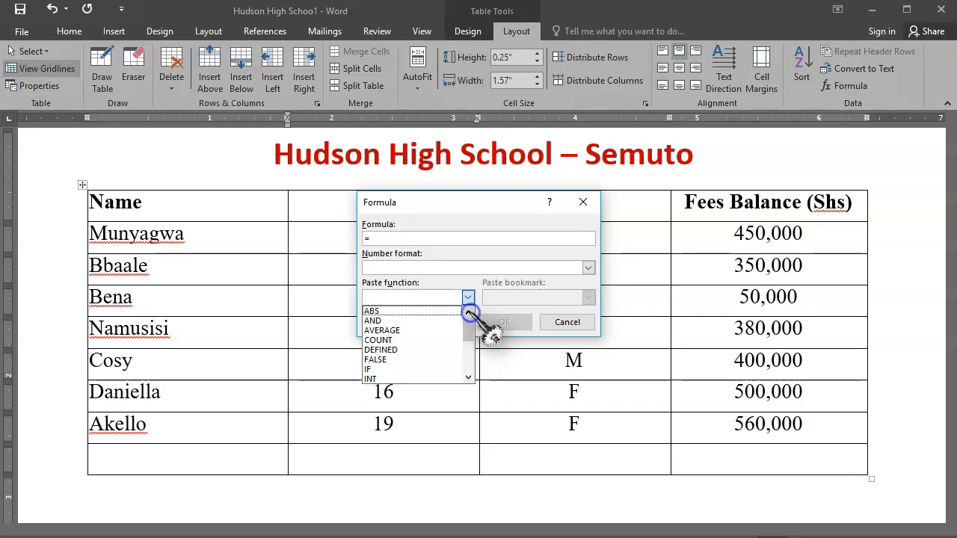
left_click(405, 330)
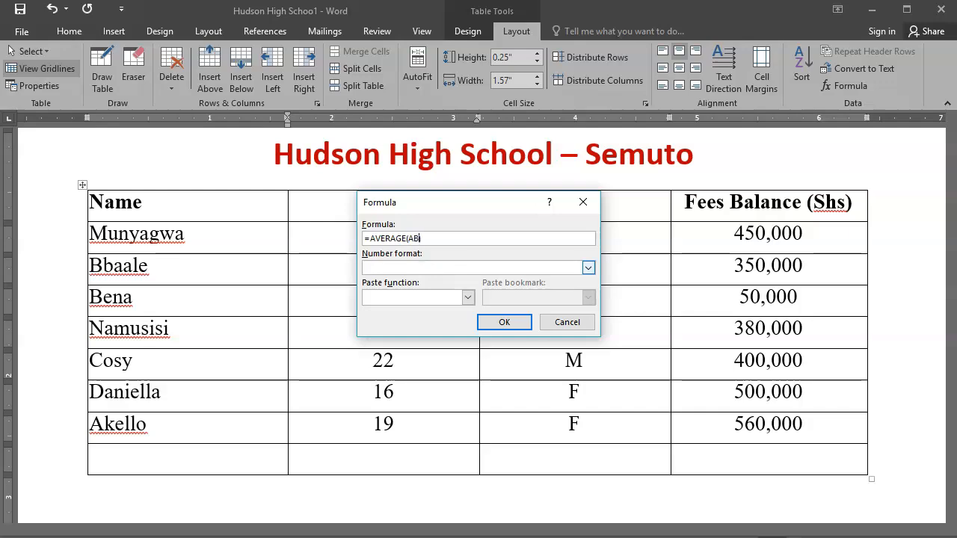
Complete the formula as =AVERAGE(ABOVE) and apply it to the Age cell
type(")")
left_click(468, 206)
left_click_drag(468, 207, 594, 198)
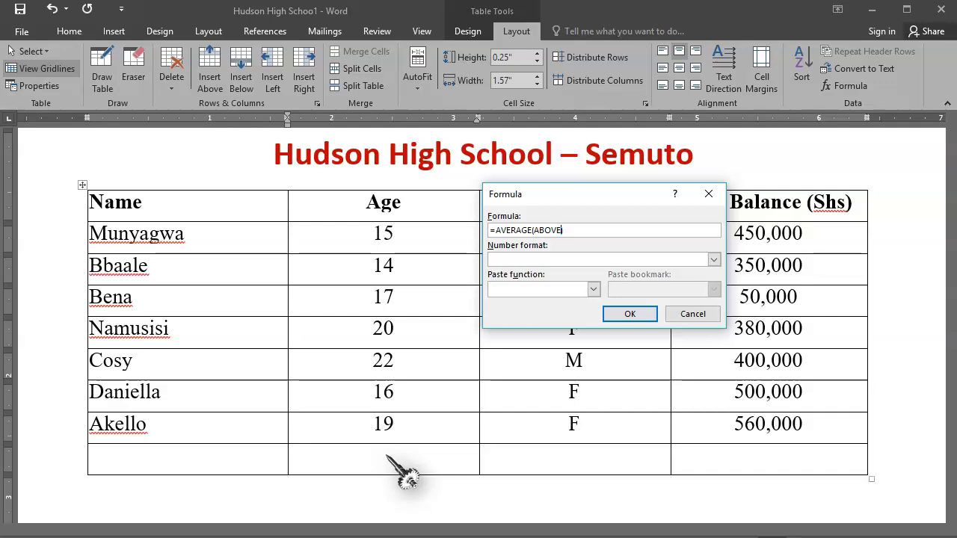
type(")")
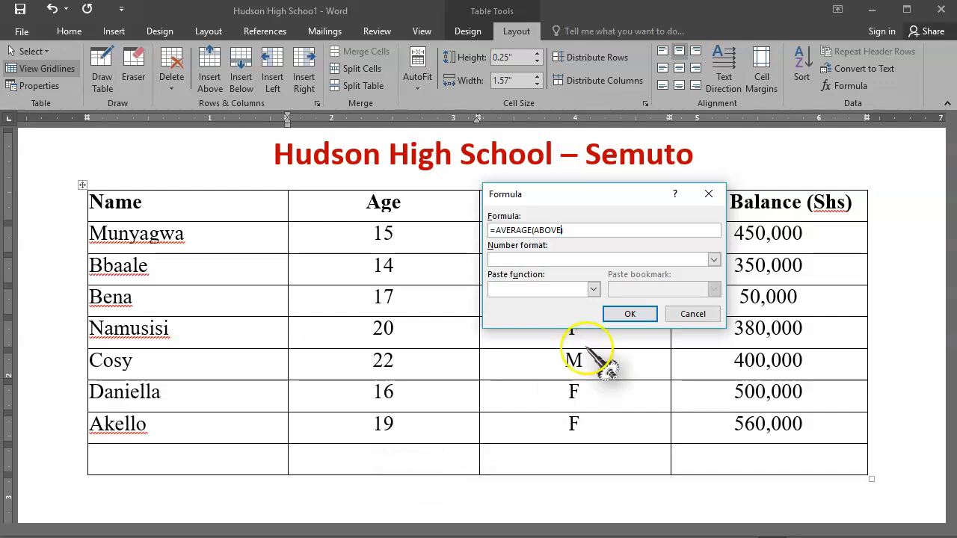
left_click(631, 315)
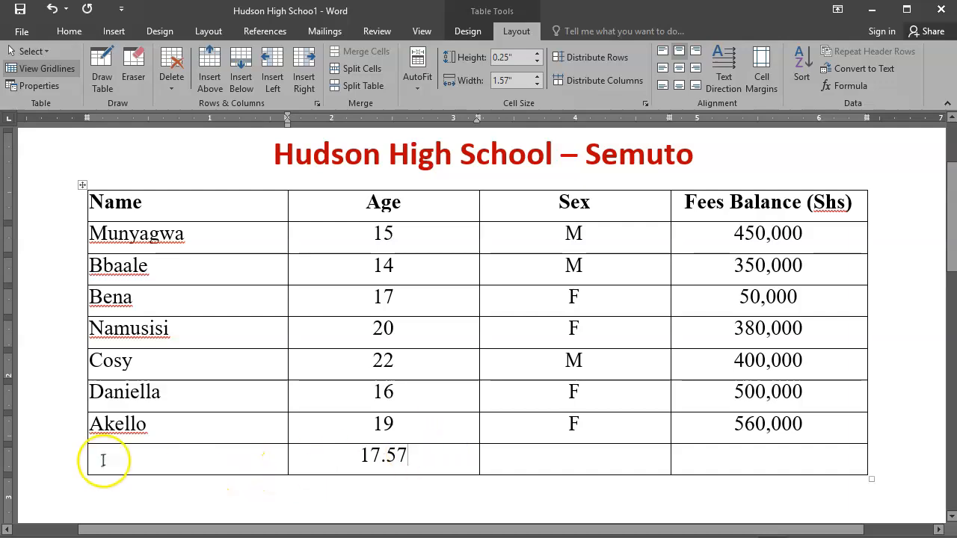
Select the new bottom row and make its text bold
left_click(73, 466)
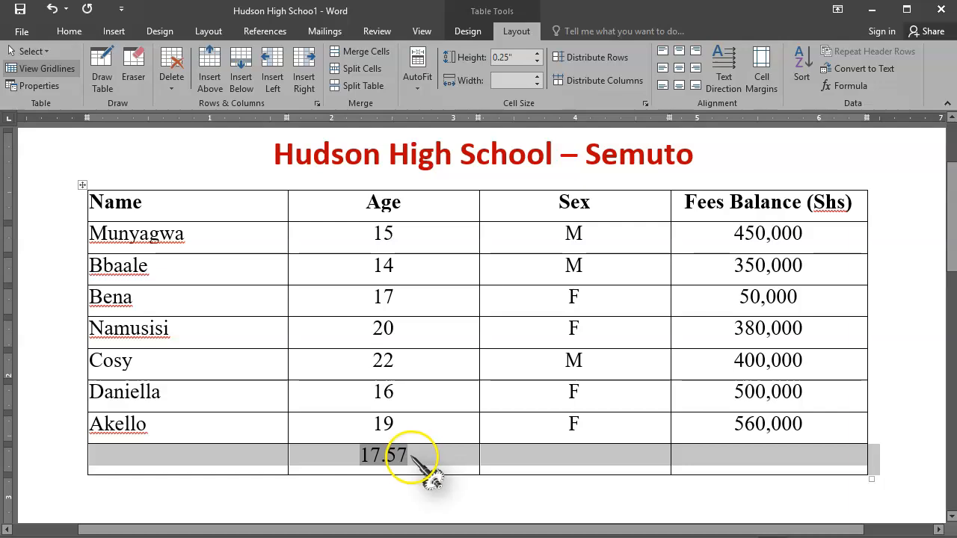
left_click(69, 32)
left_click(129, 80)
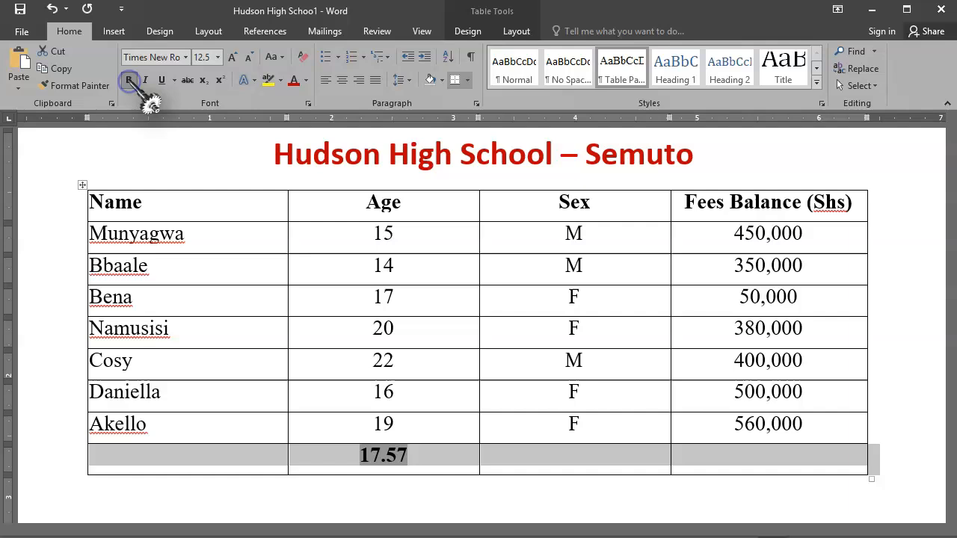
Set the bottom row's font colour to dark red
left_click(305, 81)
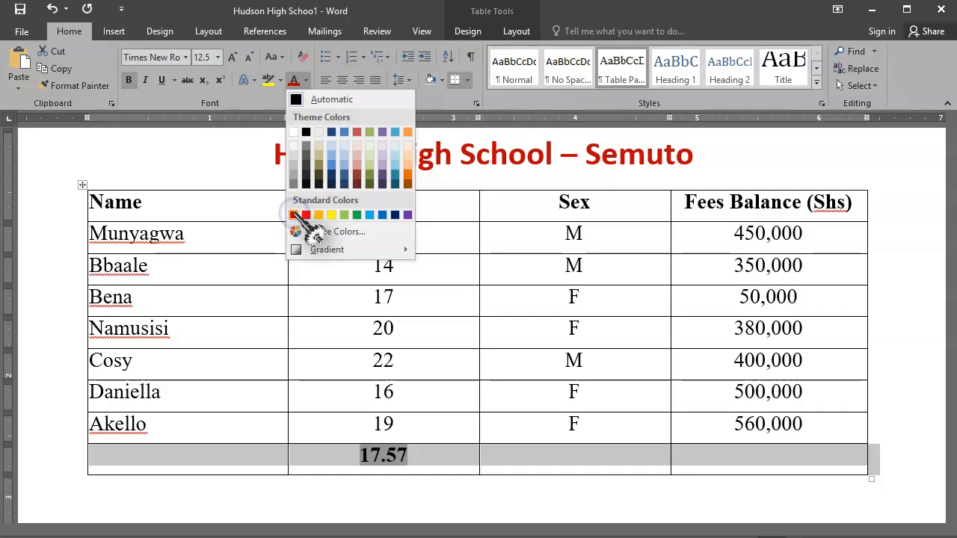
left_click(294, 215)
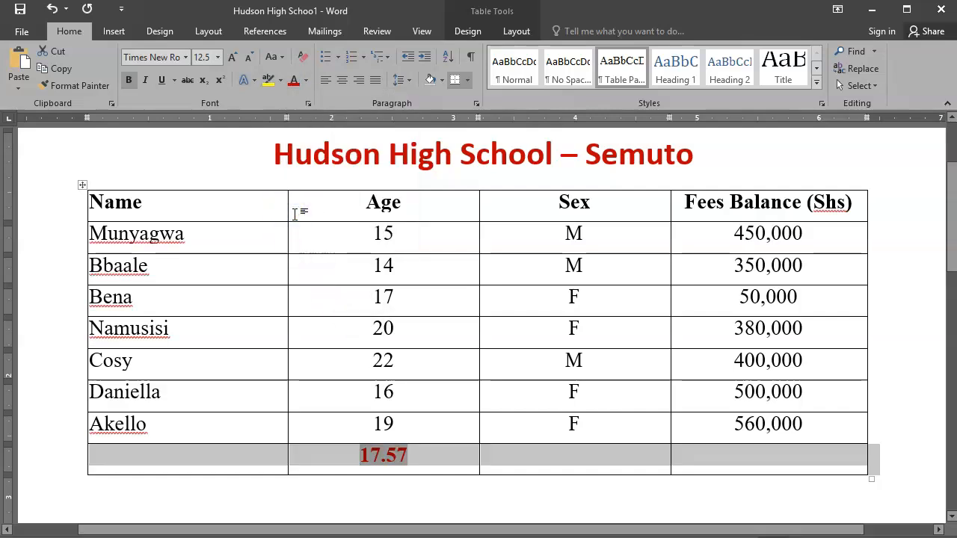
Set the bottom row's font size to 14 pt
left_click(233, 58)
left_click(233, 58)
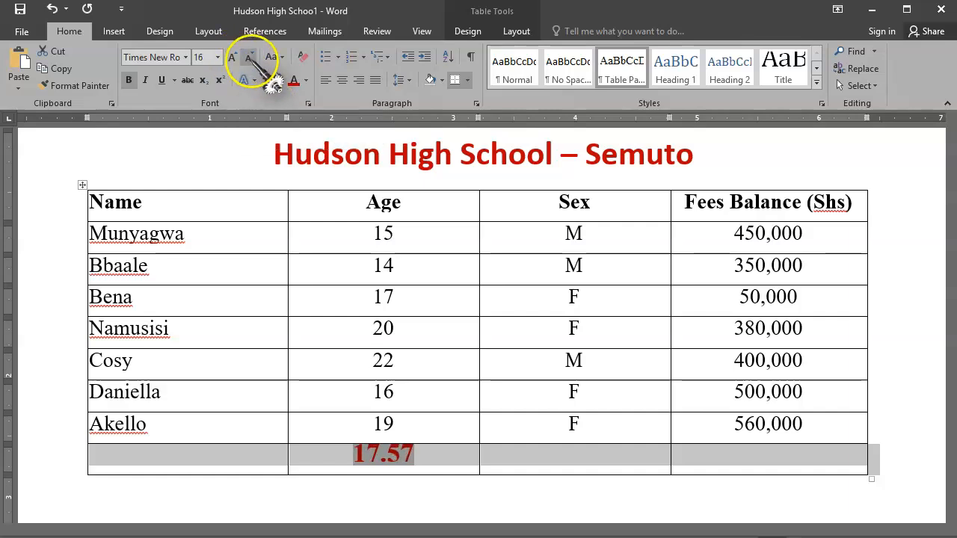
left_click(248, 57)
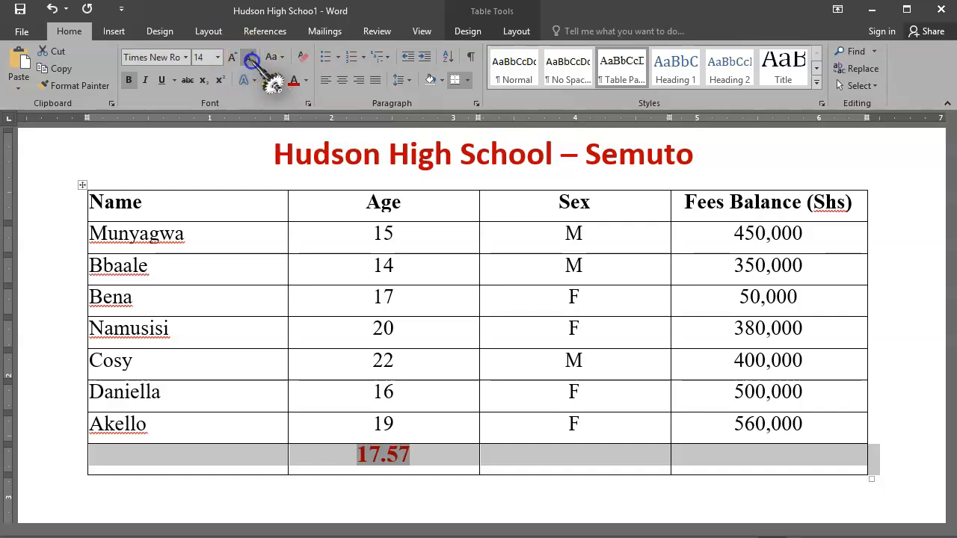
left_click(427, 267)
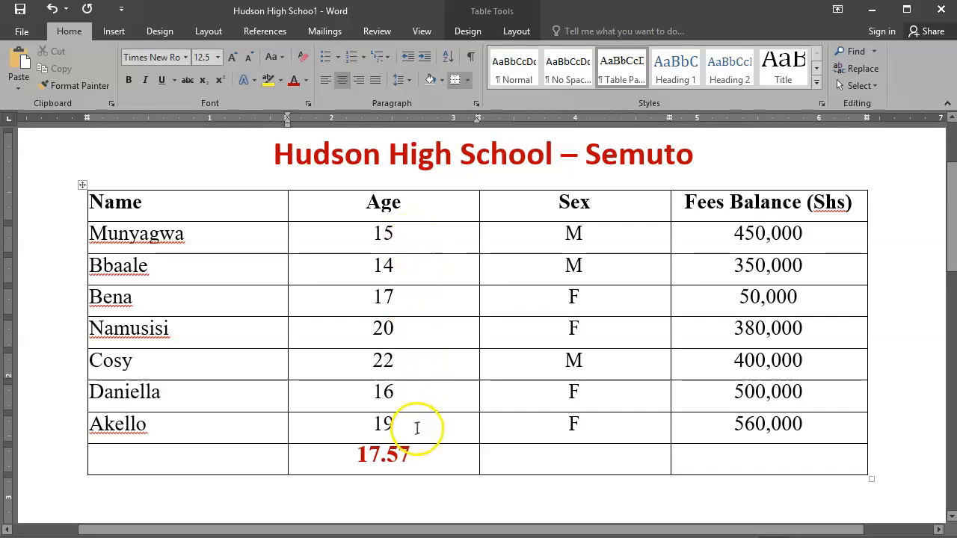
left_click(410, 455)
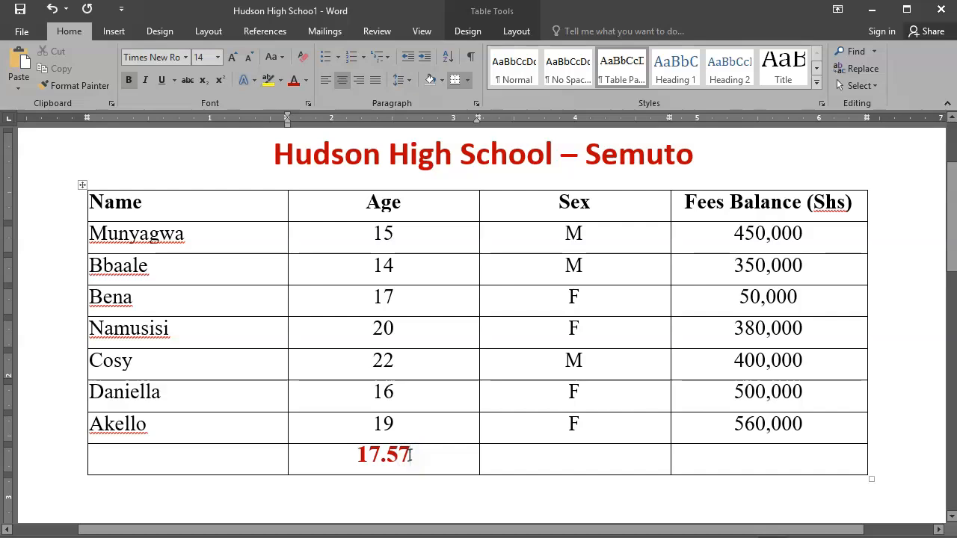
left_click(564, 370)
left_click(745, 237)
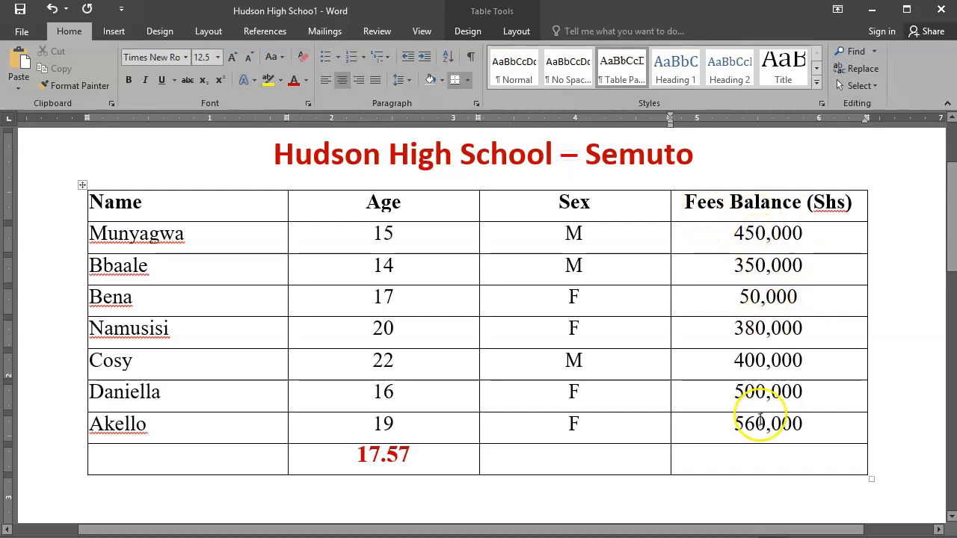
Insert the formula =SUM(ABOVE) in the Fees Balance cell of the new bottom row
left_click(781, 463)
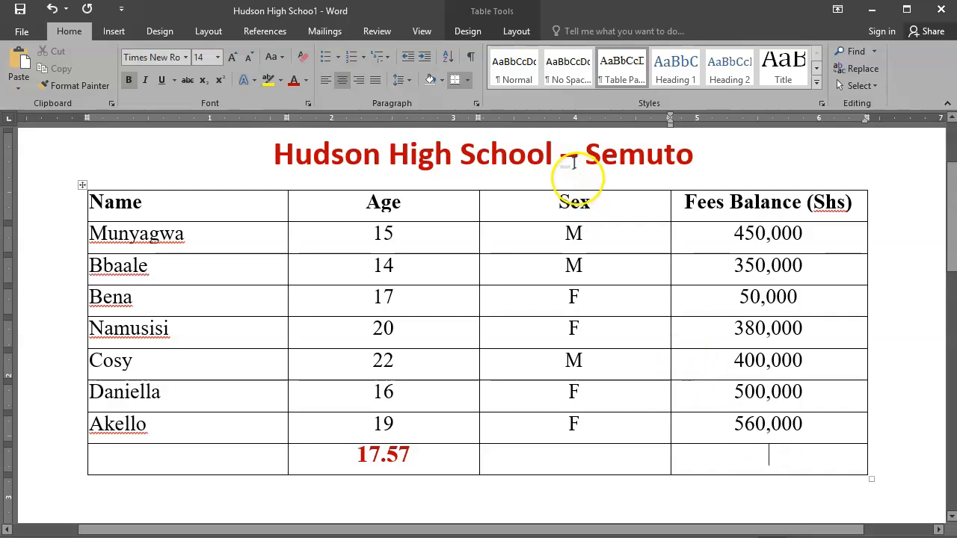
left_click(514, 32)
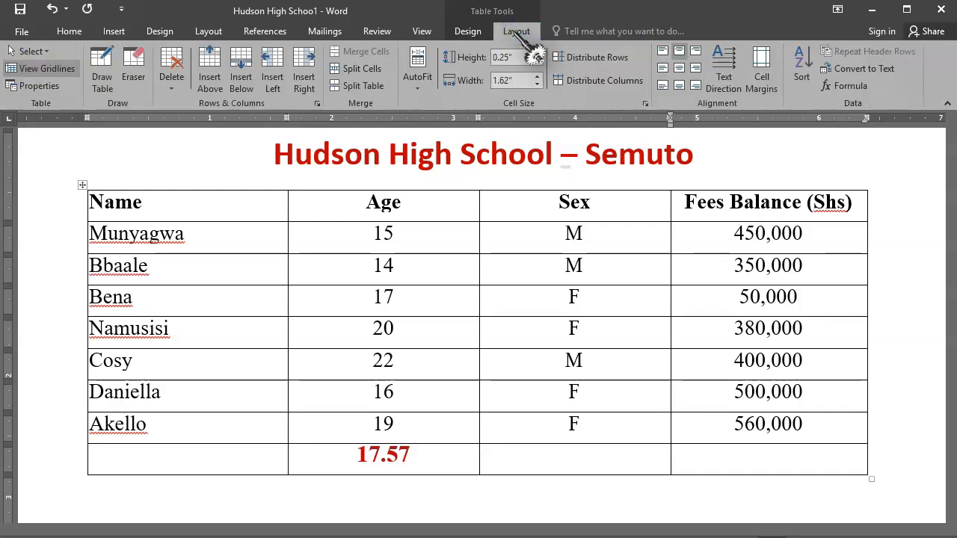
left_click(865, 92)
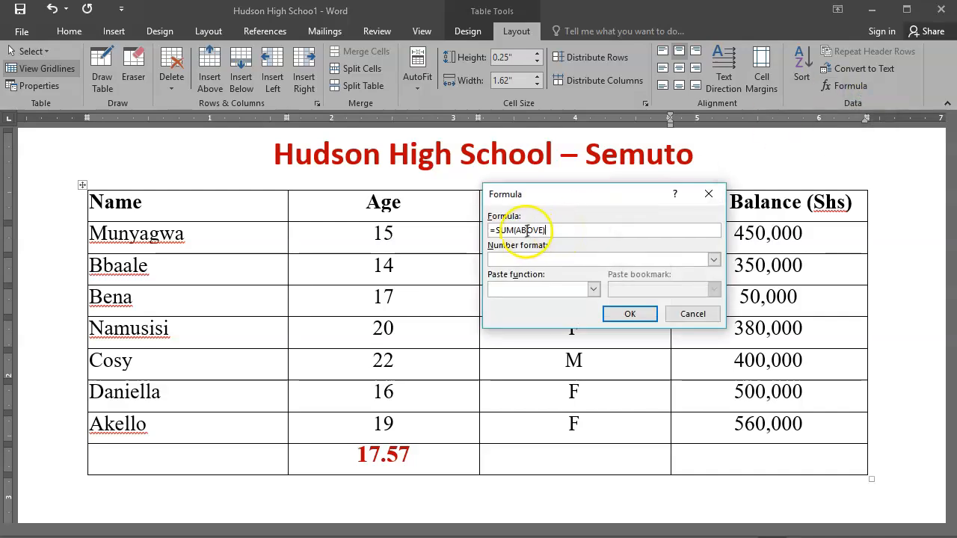
left_click(494, 233)
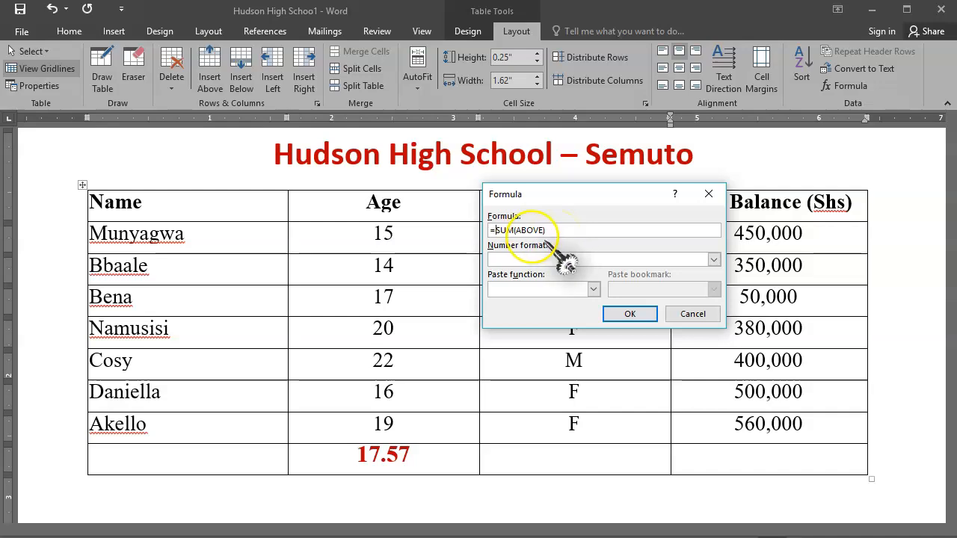
left_click(629, 312)
left_click(630, 313)
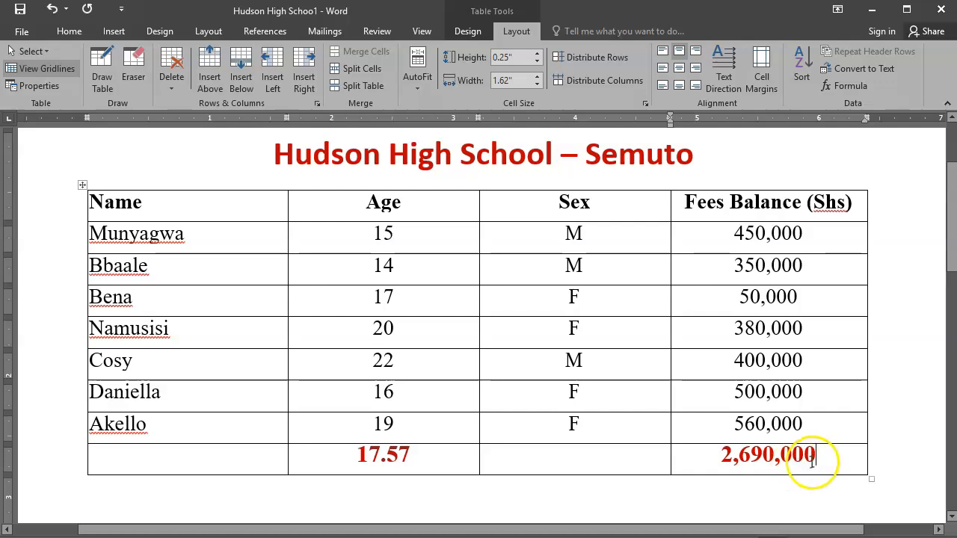